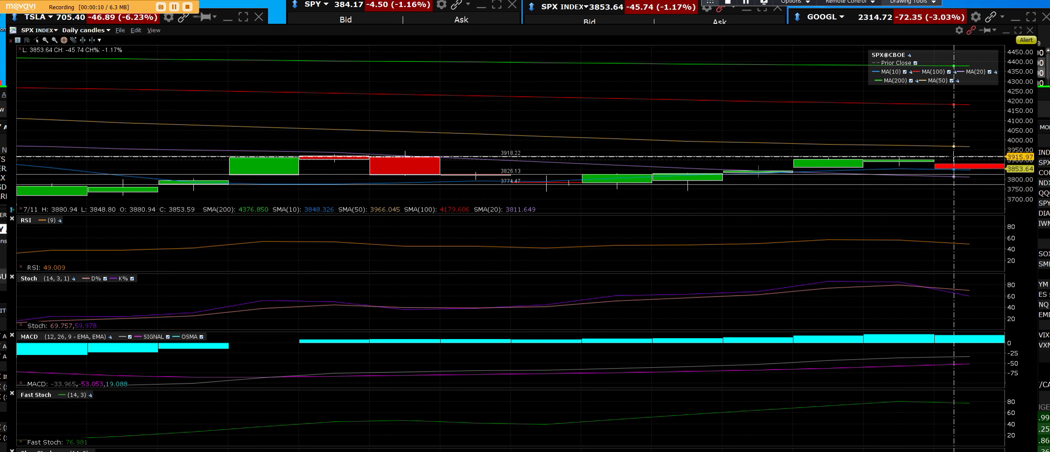
{"action": "scroll", "coordinate": [952, 152], "scroll_direction": "up", "scroll_amount": 1}
{"action": "scroll", "coordinate": [951, 132], "scroll_direction": "up", "scroll_amount": 1}
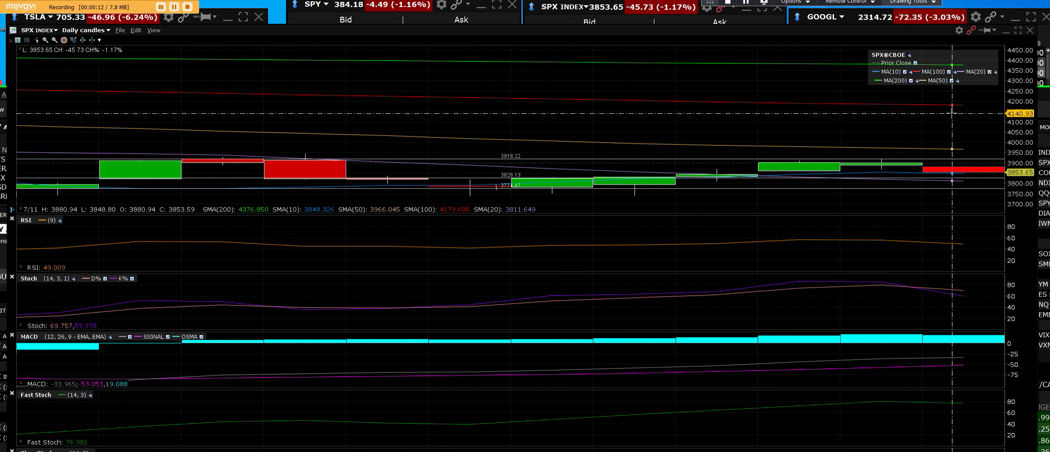
{"action": "scroll", "coordinate": [952, 114], "scroll_direction": "up", "scroll_amount": 1}
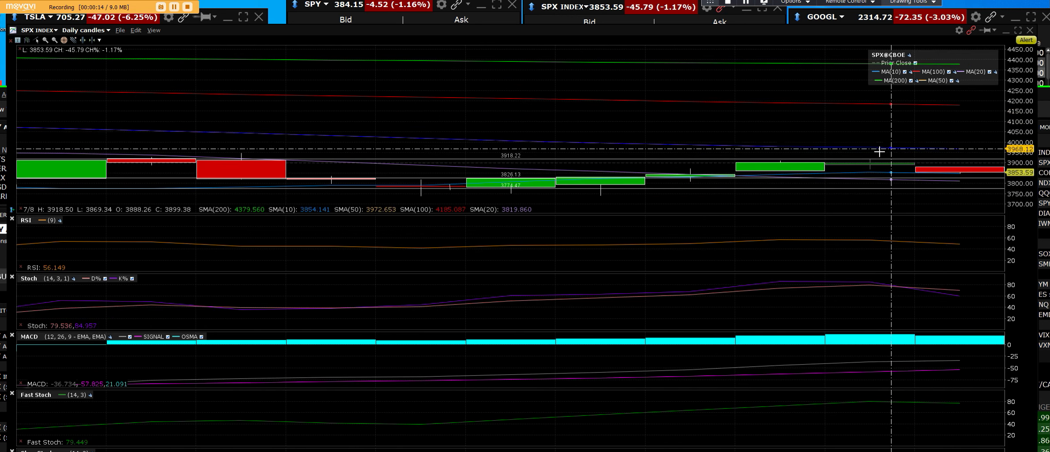